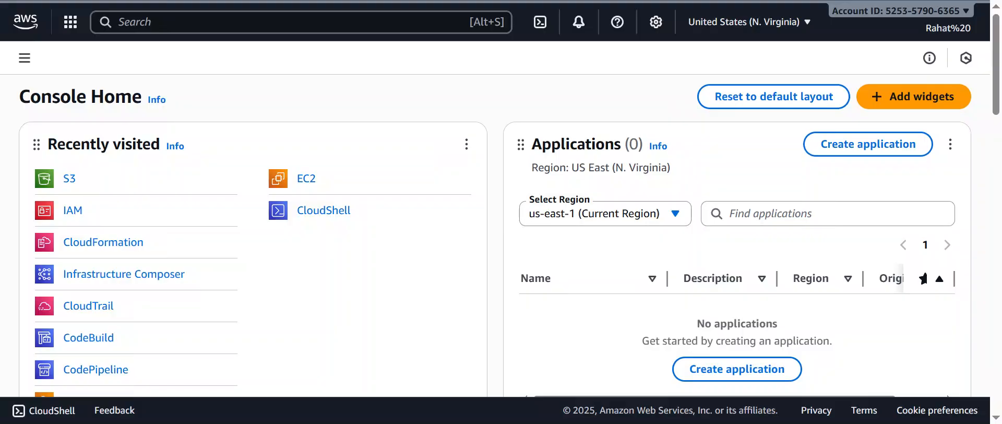
# Open the S3 service and start creating a new general purpose bucket
pyautogui.click(251, 22)
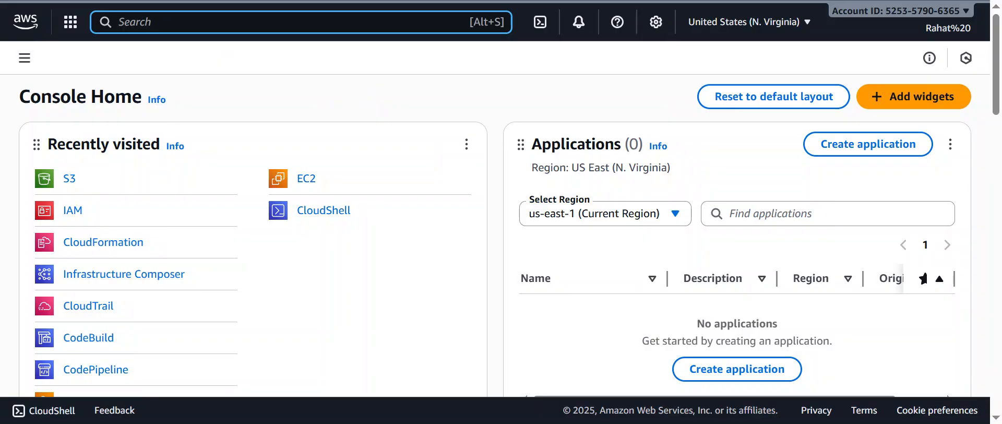
pyautogui.write('s3')
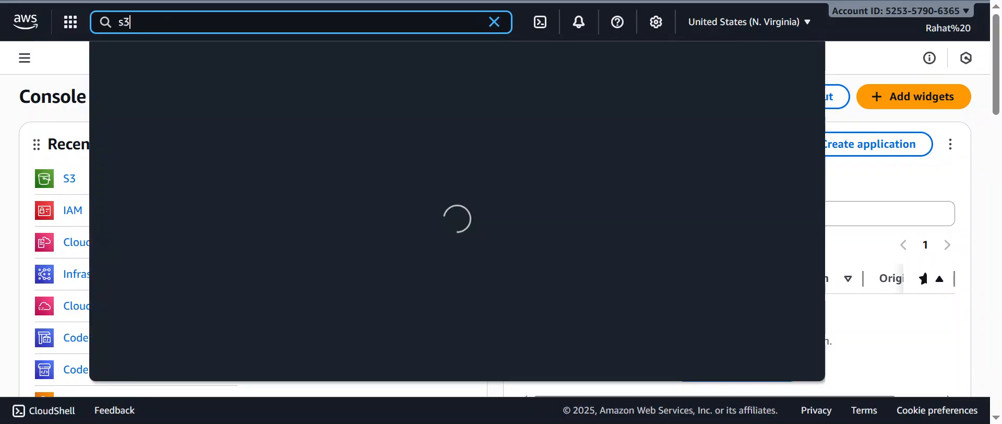
pyautogui.click(336, 105)
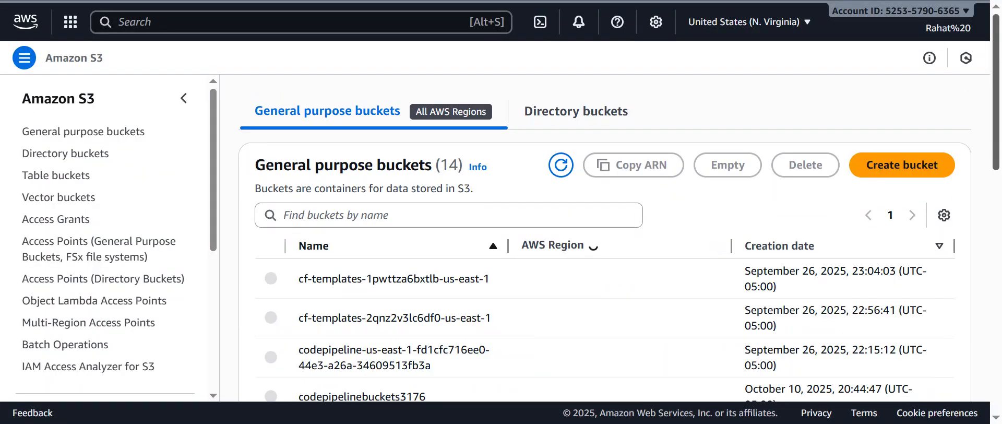
pyautogui.scroll(-1, 971, 83)
pyautogui.click(889, 137)
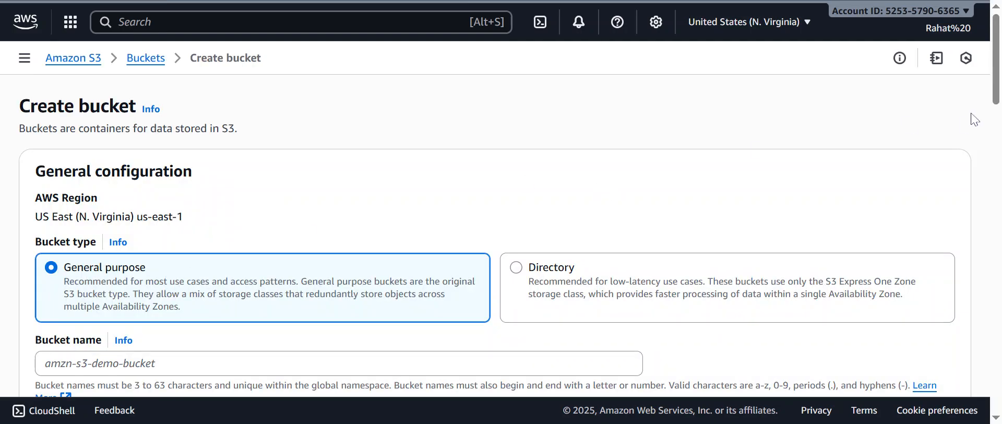
# Name the new bucket codepipeline10.10.25
pyautogui.scroll(-4, 965, 125)
pyautogui.moveTo(996, 106); pyautogui.dragTo(996, 111)
pyautogui.click(157, 134)
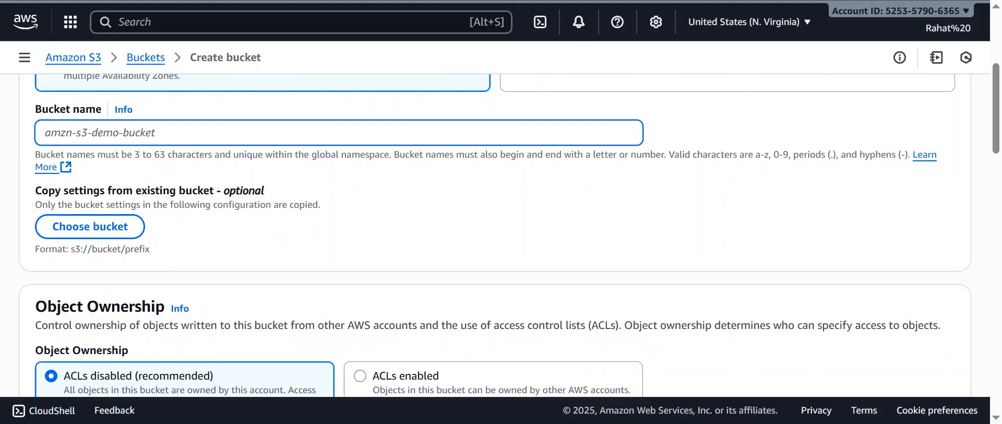
pyautogui.write('codepip')
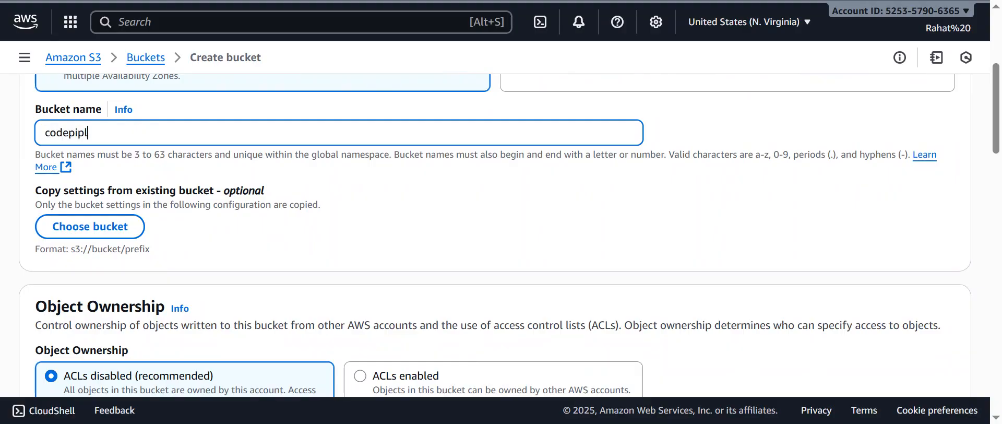
pyautogui.write('eline202')
pyautogui.press('BackSpace')
pyautogui.write('10.10.25')
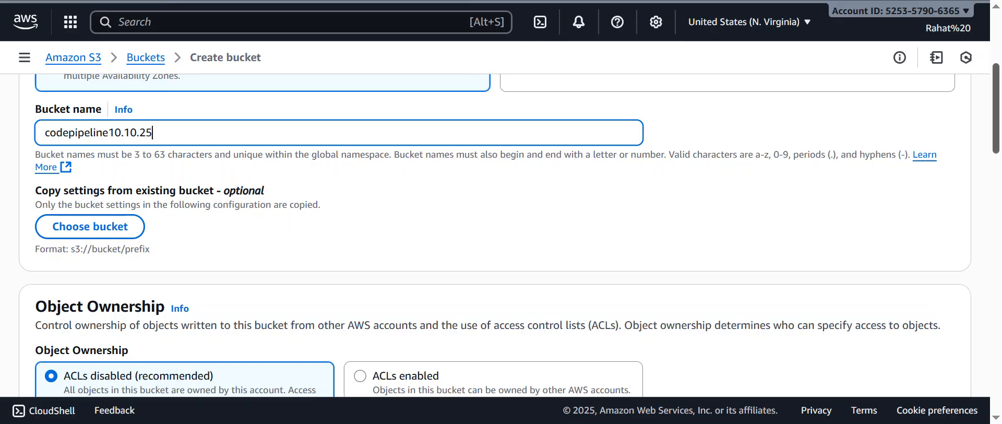
pyautogui.scroll(-1, 509, 230)
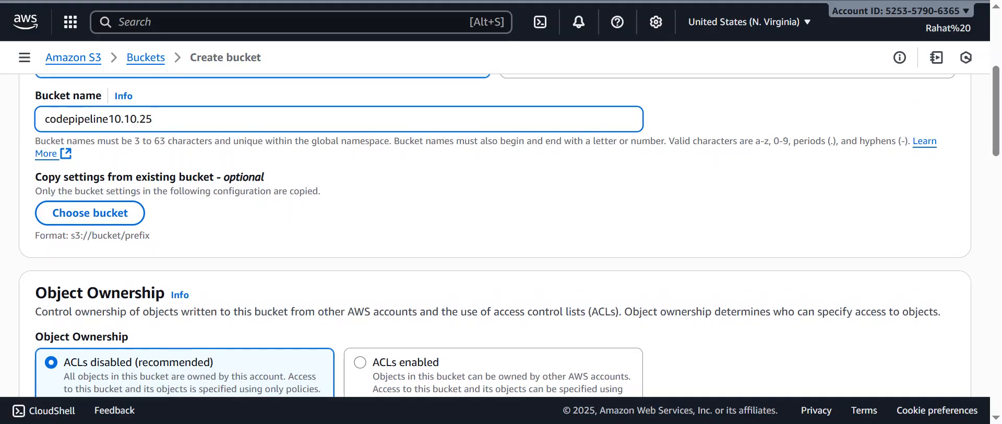
pyautogui.doubleClick(120, 119)
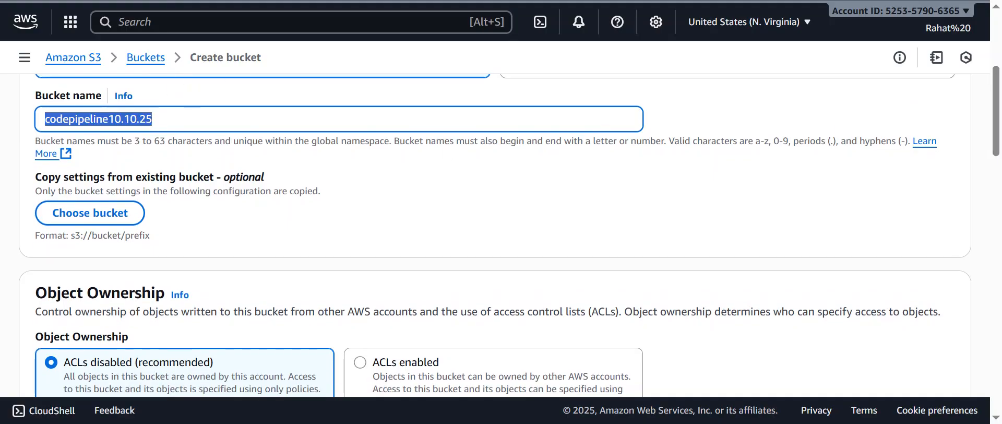
# Turn off Block all public access, acknowledge that objects might become public, and create the bucket
pyautogui.moveTo(996, 113); pyautogui.dragTo(996, 219)
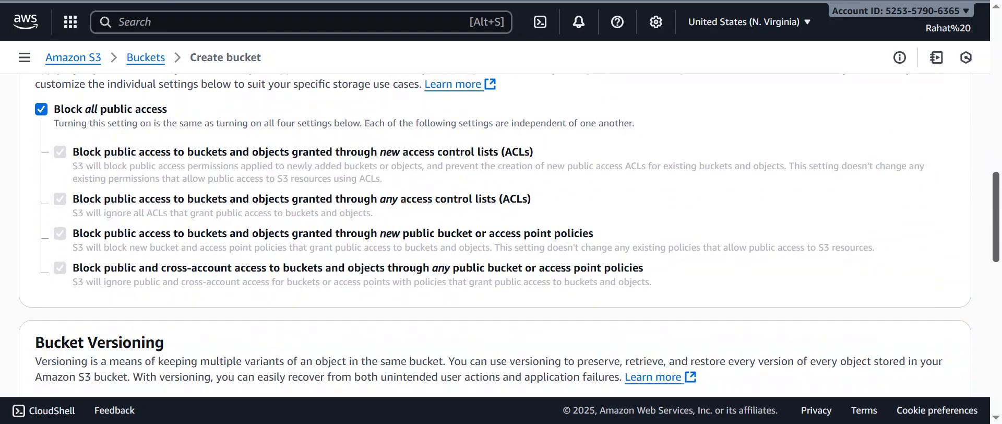
pyautogui.click(41, 109)
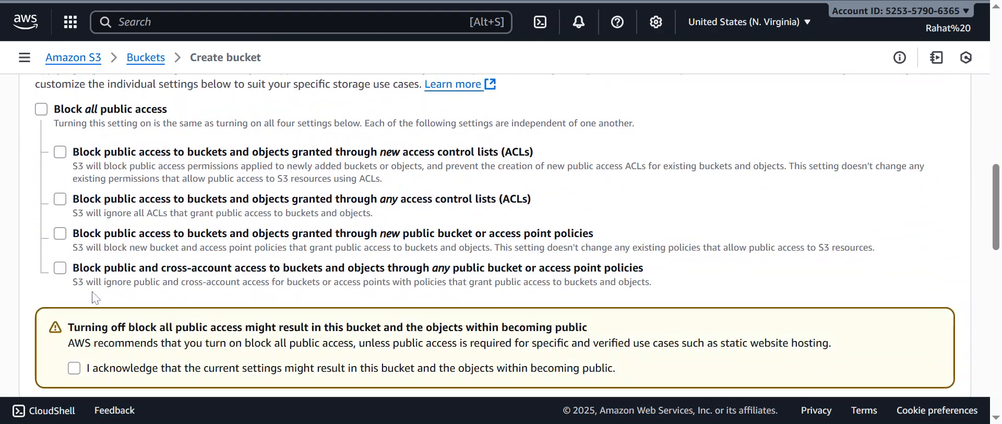
pyautogui.click(75, 368)
pyautogui.moveTo(996, 207); pyautogui.dragTo(996, 367)
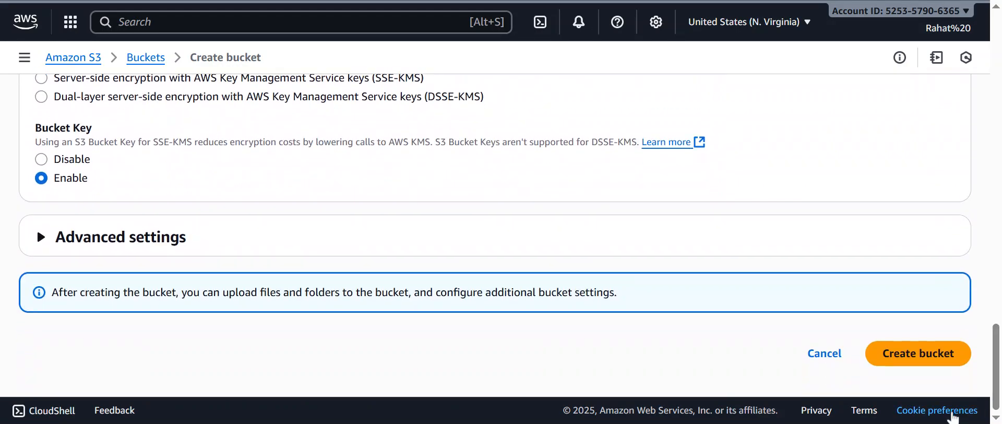
pyautogui.click(918, 355)
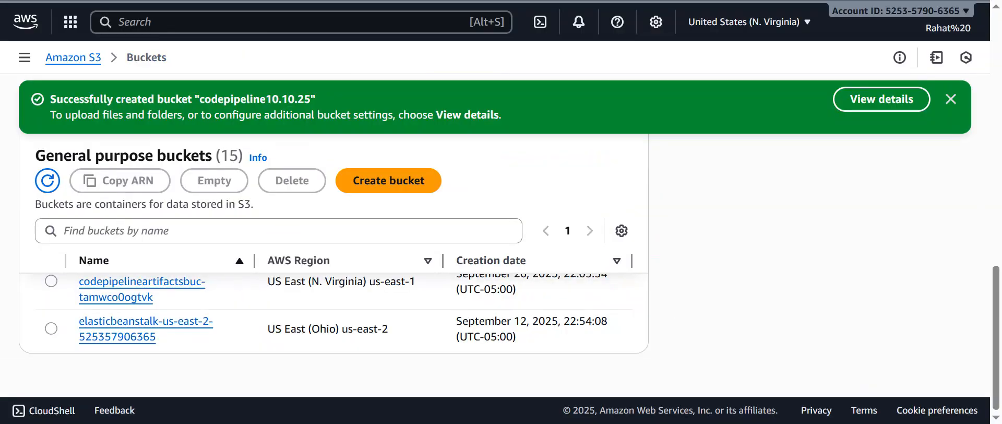
# Open the codepipeline10.10.25 bucket from the general purpose buckets list
pyautogui.moveTo(995, 310); pyautogui.dragTo(977, 182)
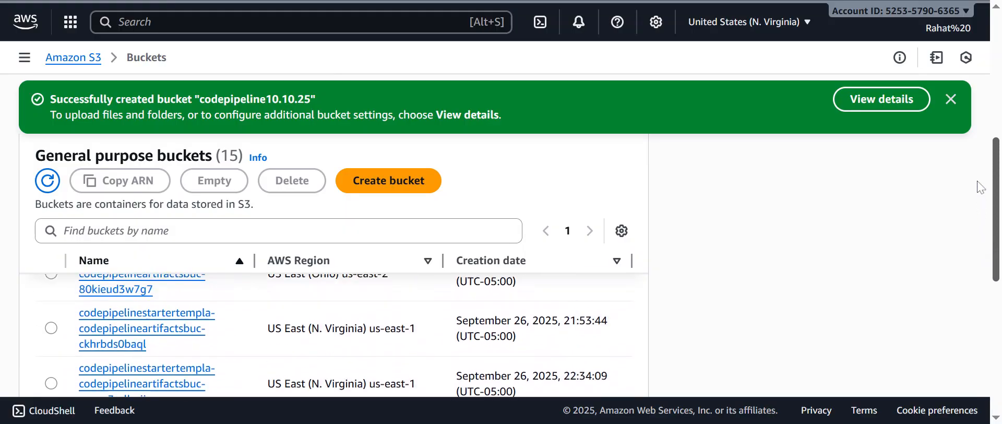
pyautogui.scroll(5, 682, 213)
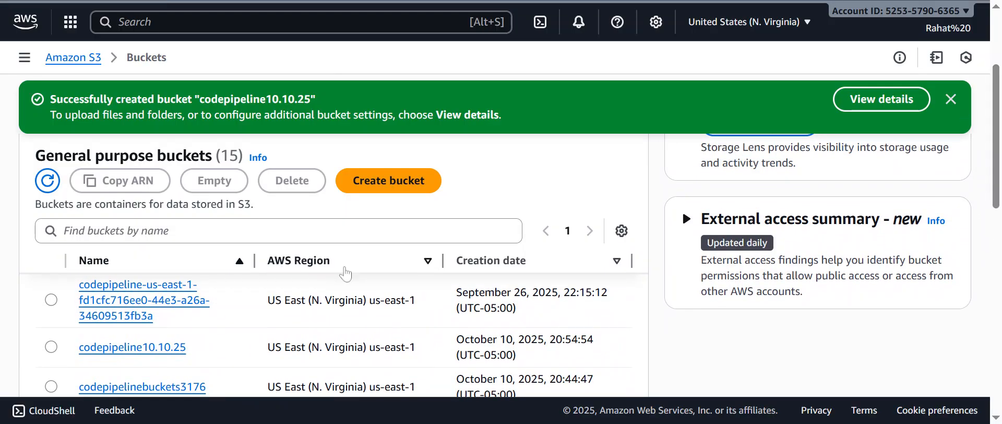
pyautogui.click(151, 347)
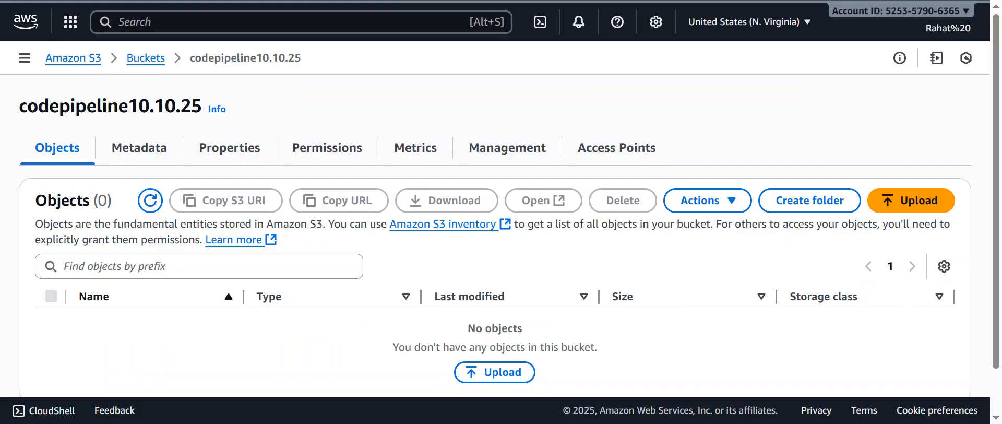
# Search the AWS services for CodeCommit and try to open it
pyautogui.hotkey('alt', 's')
pyautogui.write('c')
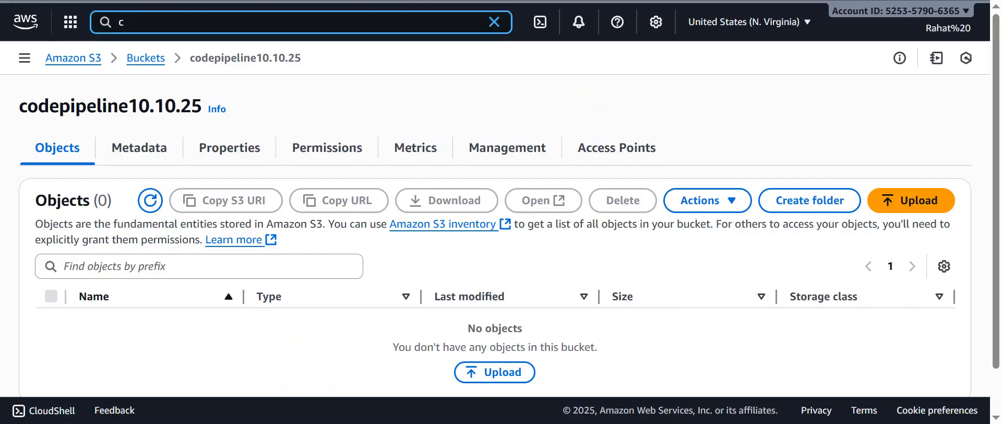
pyautogui.write('odec')
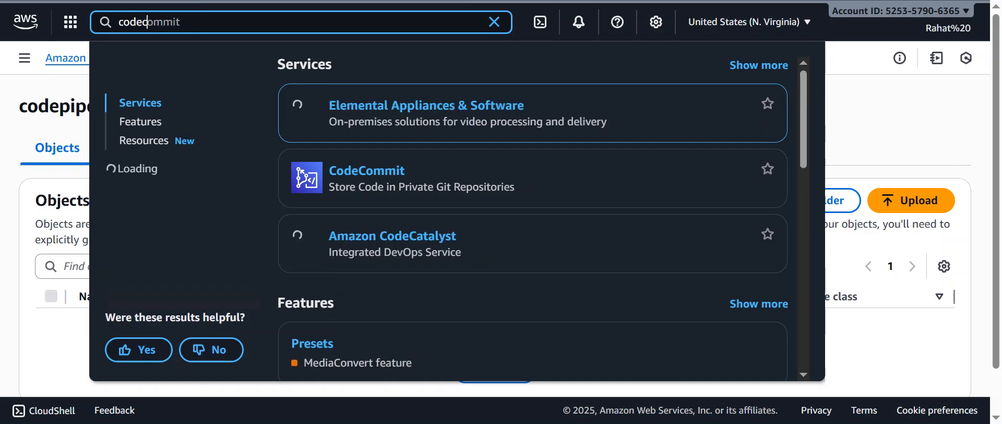
pyautogui.click(351, 179)
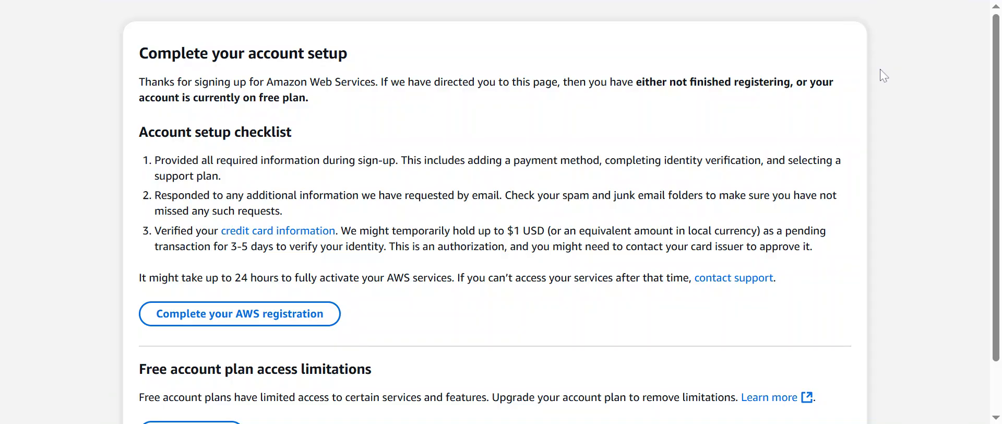
# Read the account setup checklist and free plan limitations, and check the AWS registration completion page
pyautogui.scroll(-2, 998, 121)
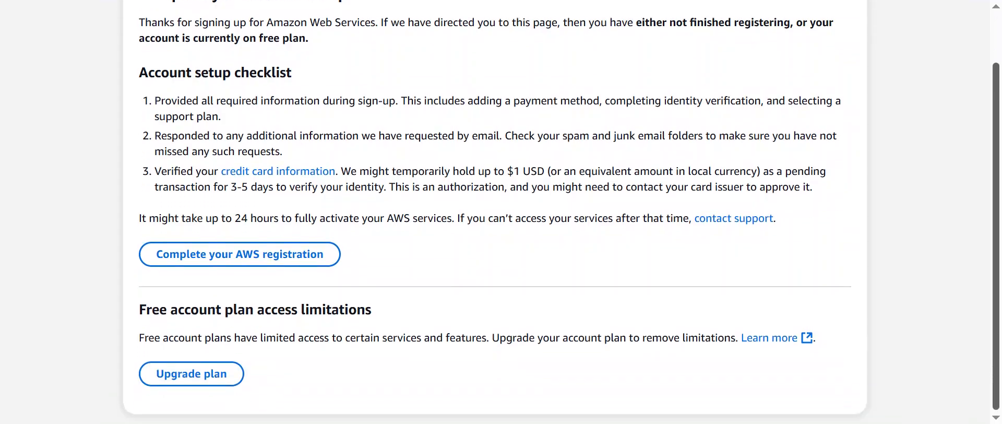
pyautogui.scroll(2, 989, 107)
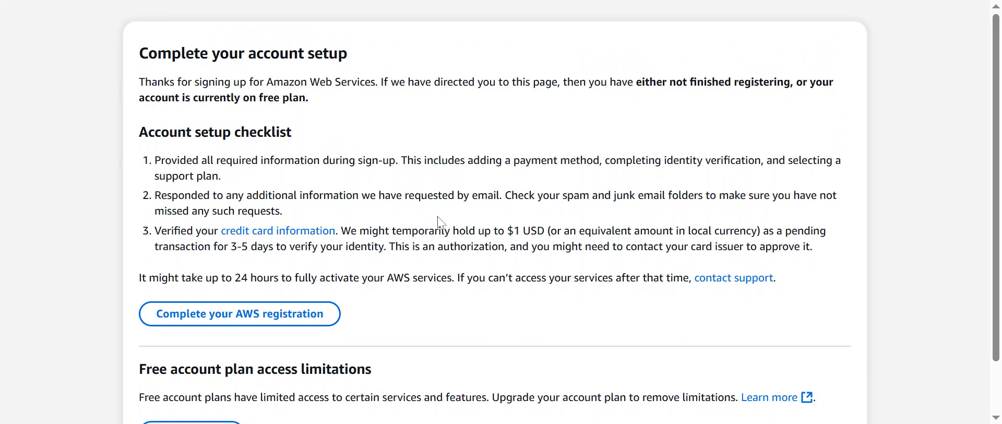
pyautogui.scroll(-2, 994, 209)
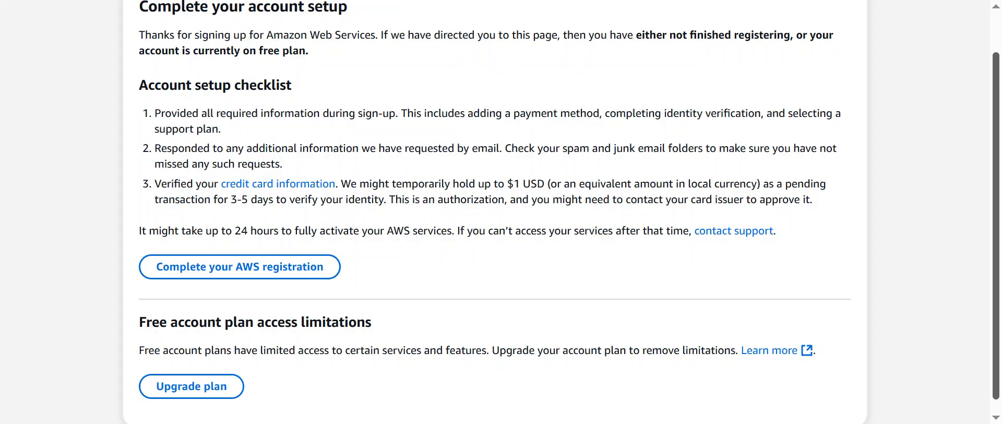
pyautogui.moveTo(998, 209); pyautogui.dragTo(997, 219)
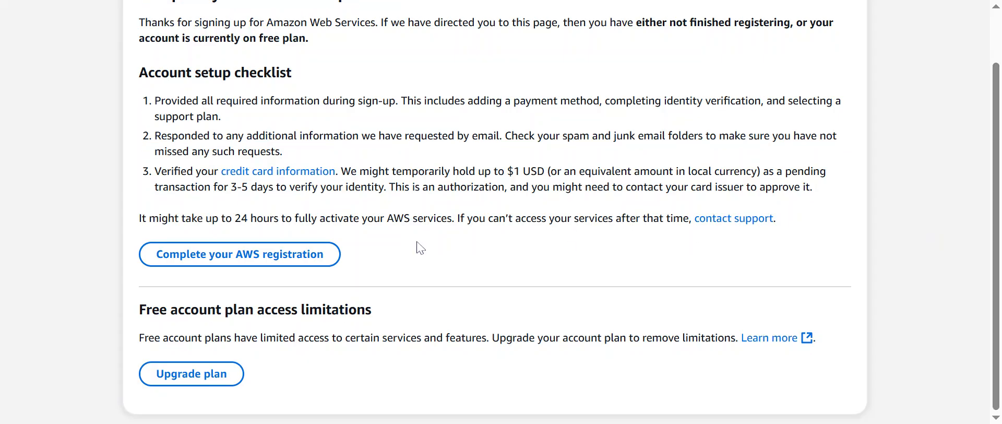
pyautogui.click(260, 256)
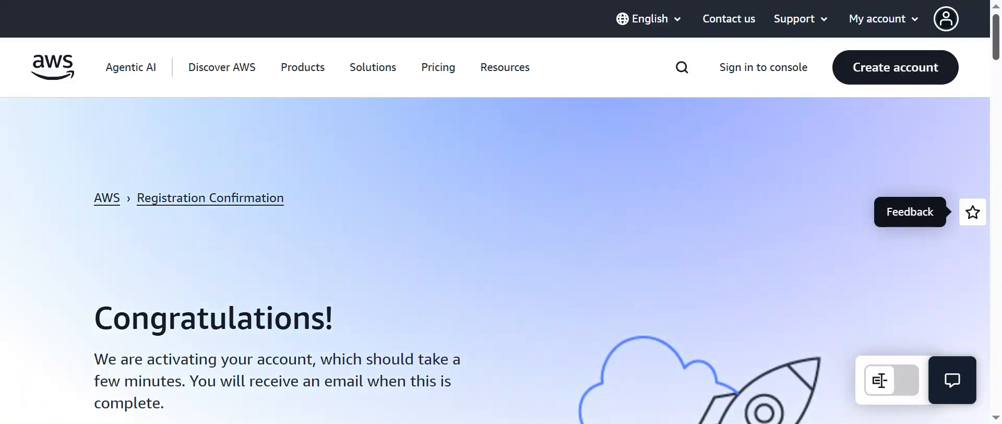
pyautogui.scroll(-4, 1000, 62)
pyautogui.scroll(-15, 1000, 63)
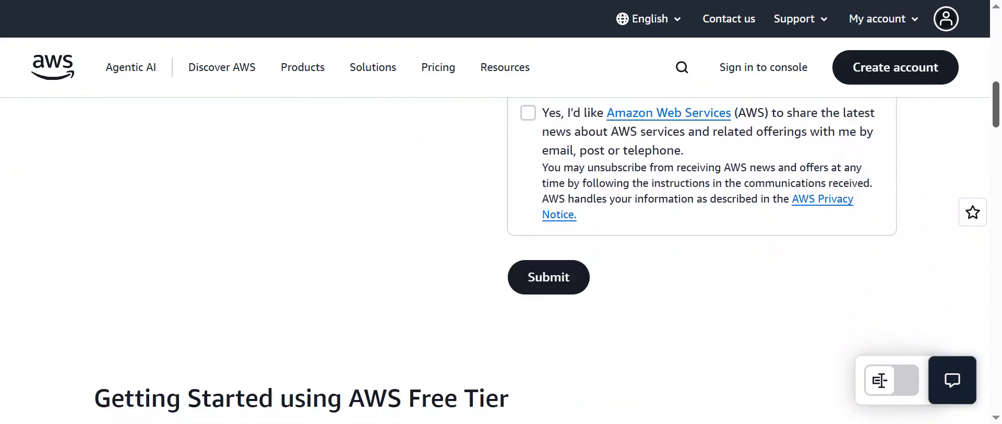
pyautogui.moveTo(996, 225); pyautogui.dragTo(984, 2)
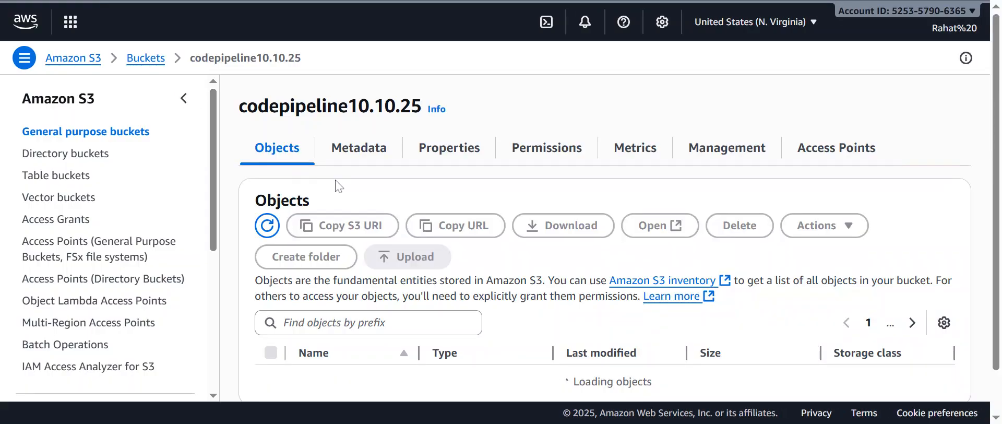
# Retry opening CodeCommit from the bucket page and review the account setup page
pyautogui.hotkey('alt', 's')
pyautogui.write('co')
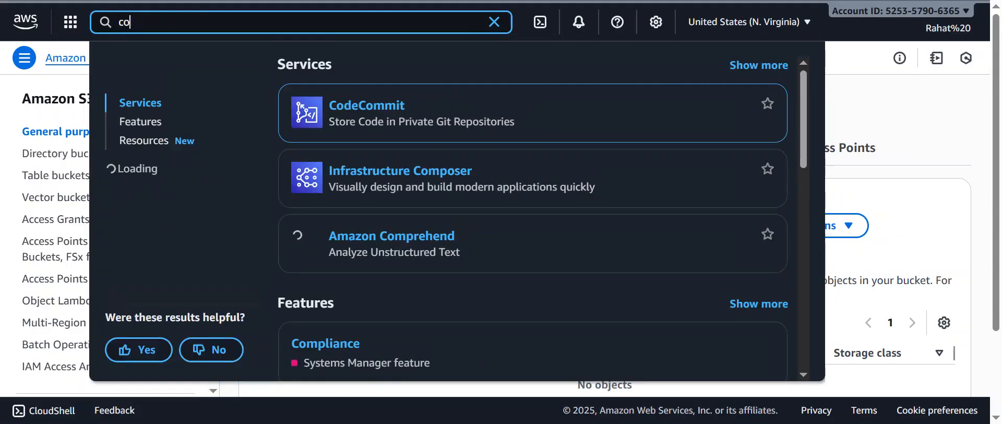
pyautogui.write('de')
pyautogui.write('c')
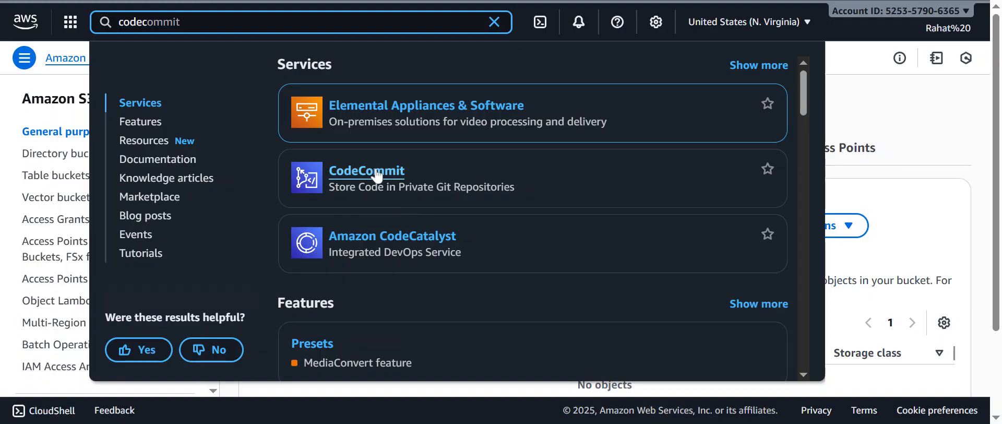
pyautogui.click(394, 179)
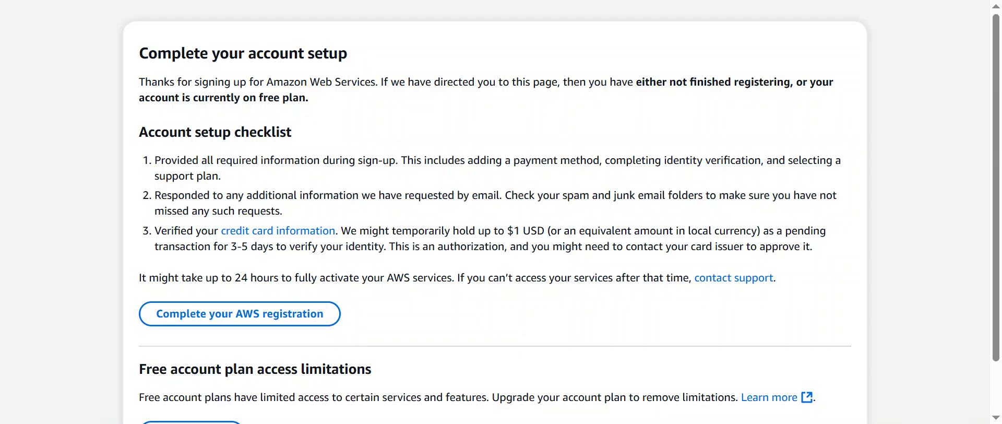
pyautogui.scroll(-1, 501, 212)
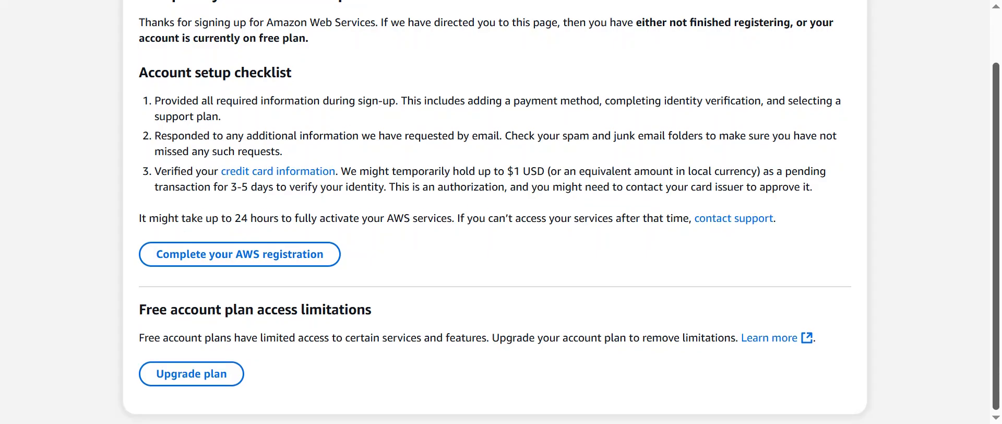
pyautogui.scroll(1, 999, 189)
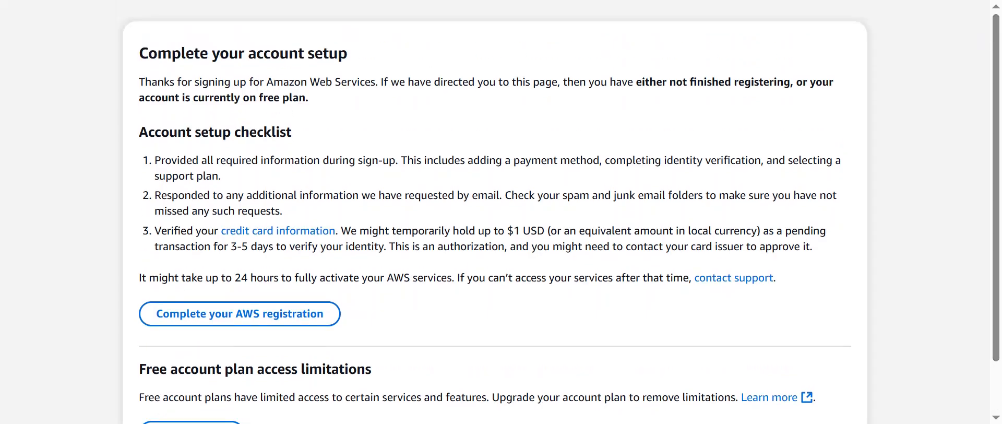
# Return to the codepipeline10.10.25 bucket and check the free plan status in the account details
pyautogui.click(292, 1)
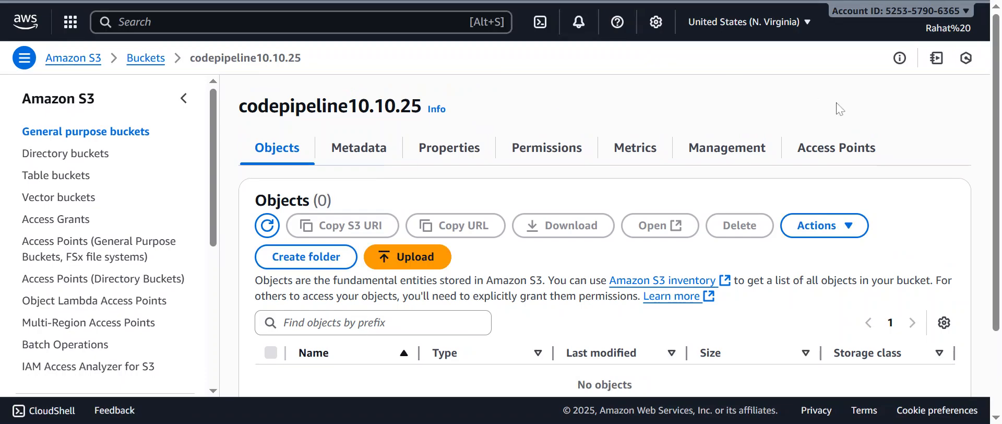
pyautogui.moveTo(996, 57)
pyautogui.mouseDown()
pyautogui.moveTo(996, 134)
pyautogui.moveTo(993, 45)
pyautogui.mouseUp()
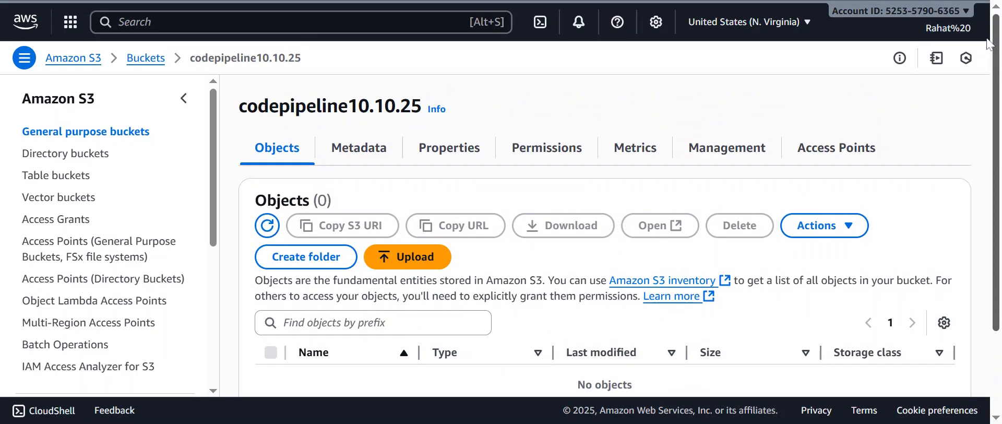
pyautogui.click(944, 31)
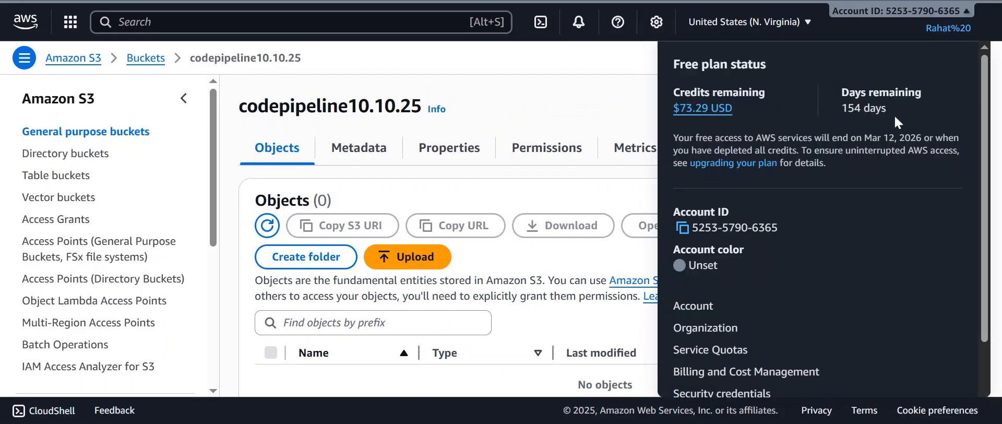
pyautogui.click(566, 99)
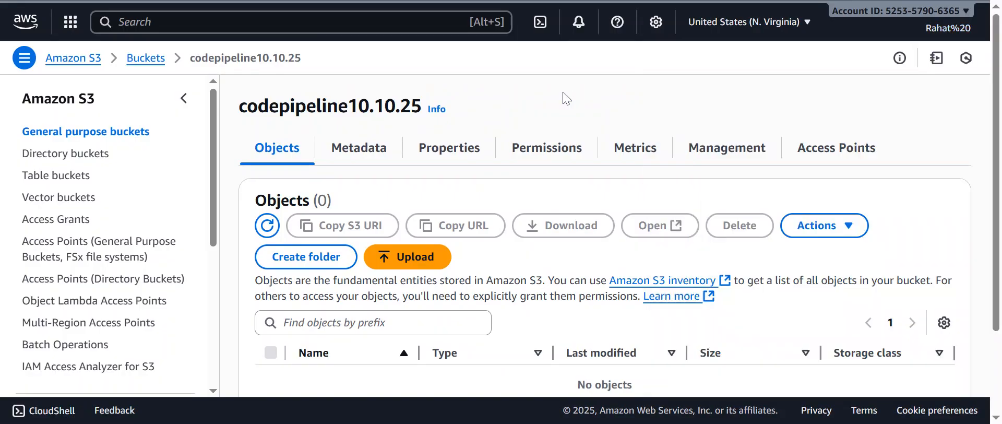
# Open the upload page of the codepipeline10.10.25 bucket
pyautogui.scroll(-1, 605, 235)
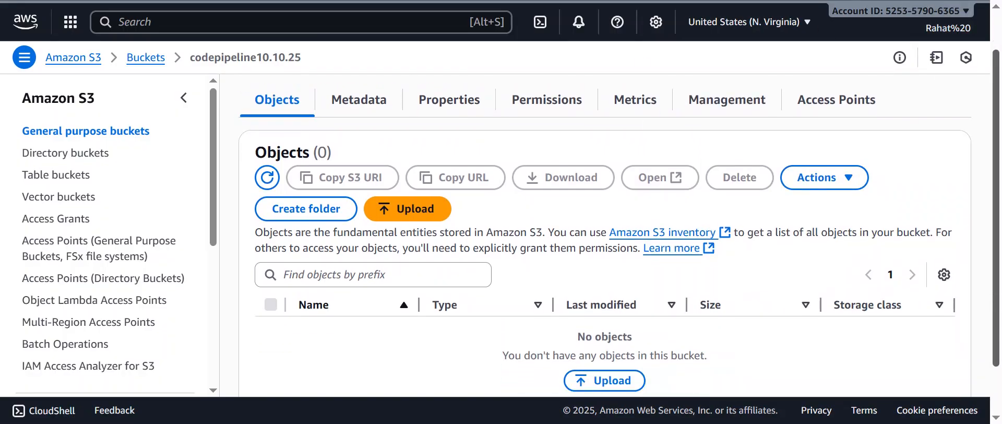
pyautogui.scroll(1, 606, 235)
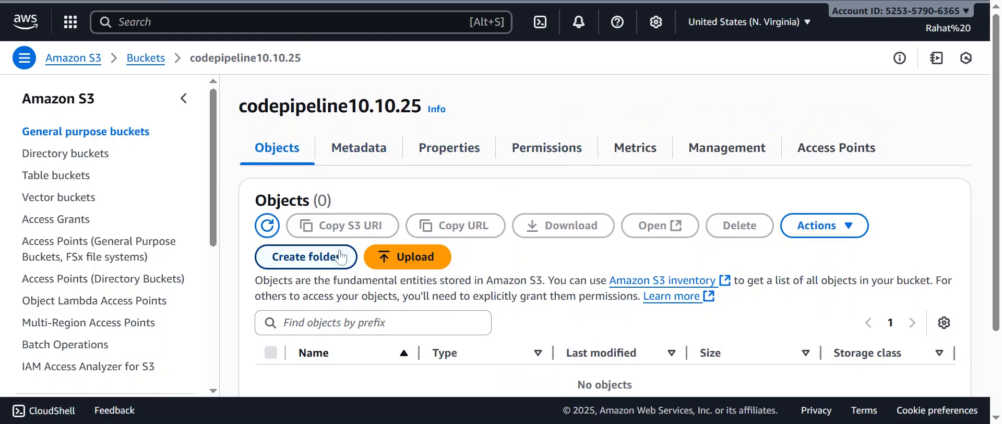
pyautogui.scroll(-2, 901, 128)
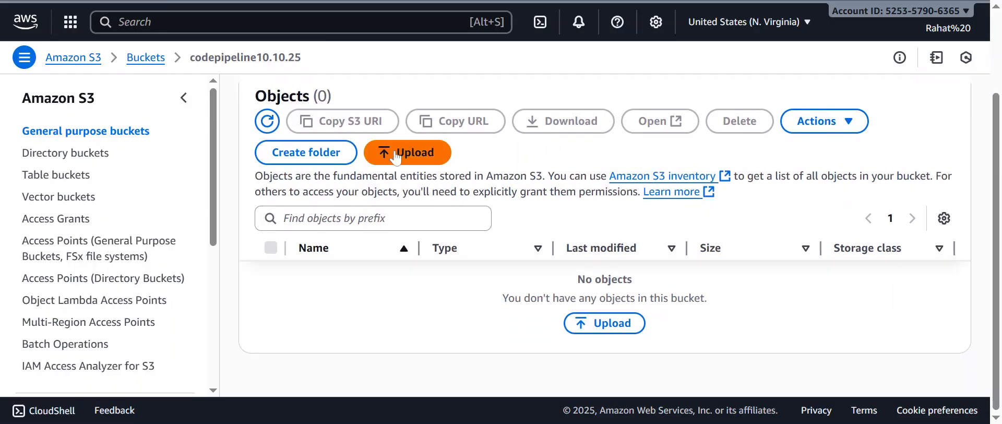
pyautogui.click(395, 154)
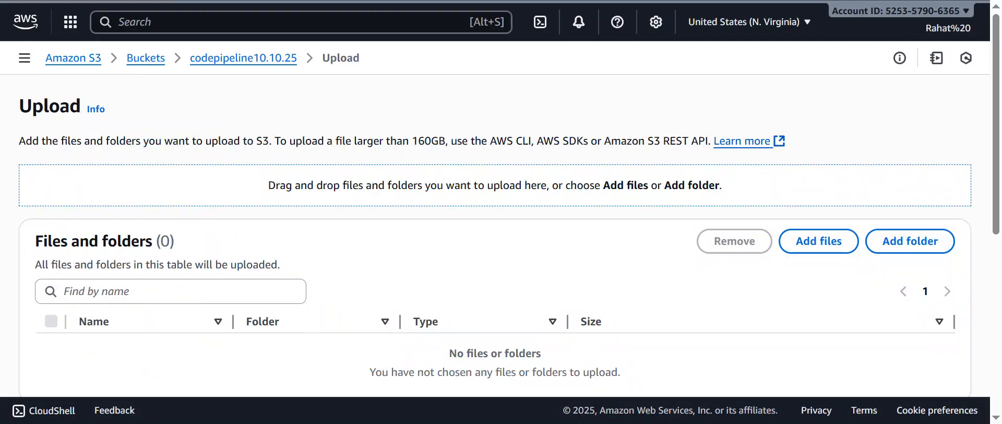
# Add the APIFramework-working HTML file, upload it to the bucket and review the upload summary
pyautogui.scroll(-3, 998, 156)
pyautogui.scroll(2, 998, 157)
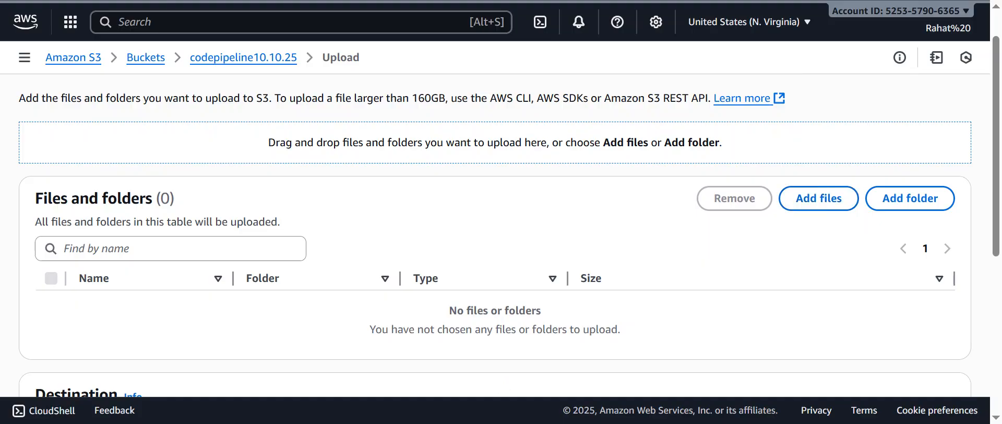
pyautogui.moveTo(443, 196); pyautogui.dragTo(501, 224)
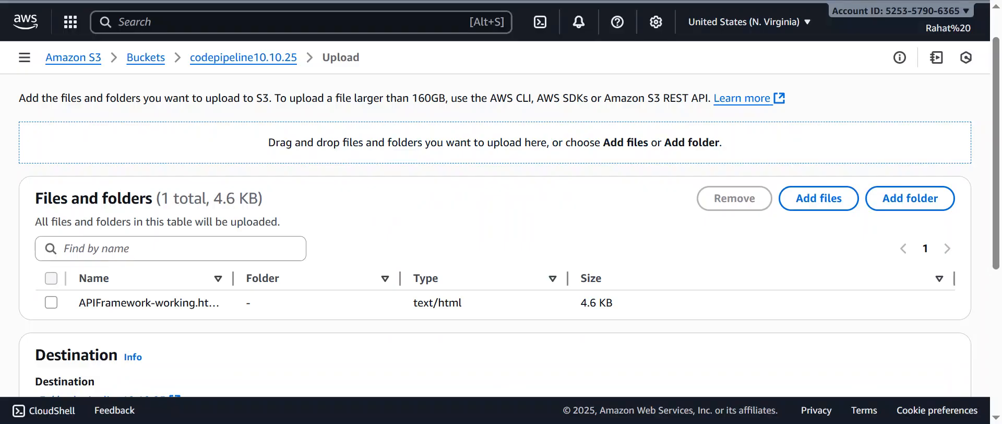
pyautogui.scroll(-5, 988, 149)
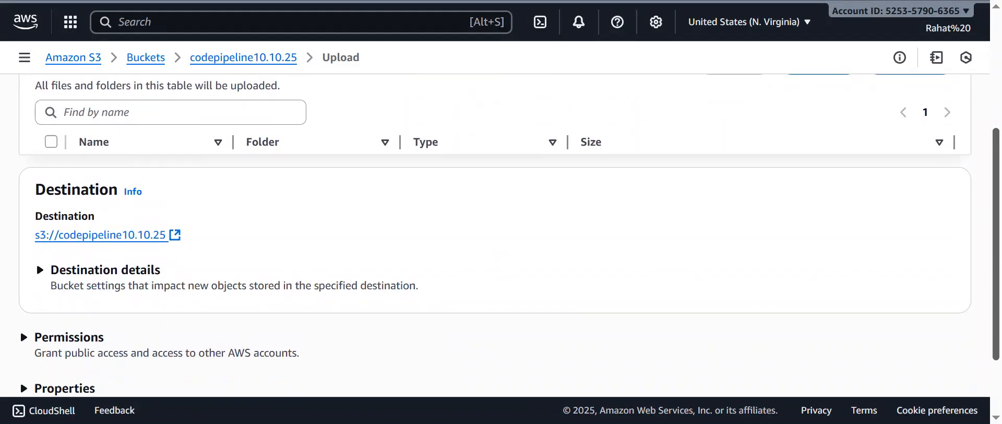
pyautogui.click(949, 353)
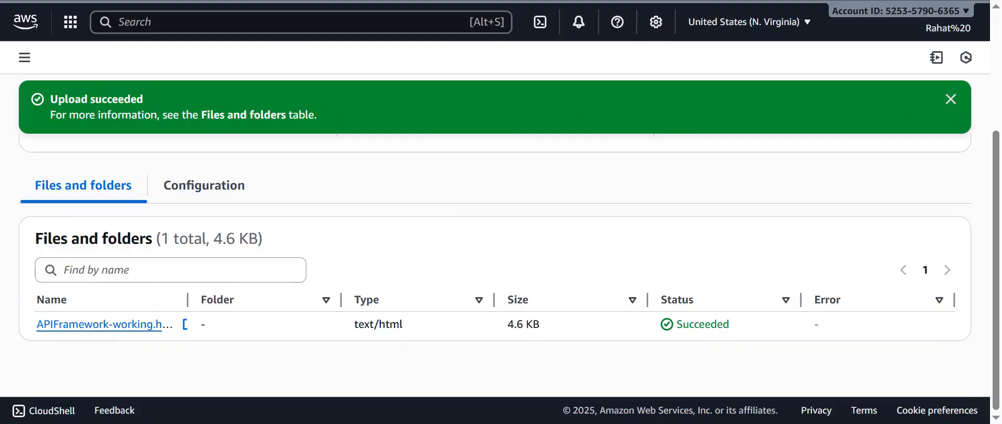
pyautogui.scroll(3, 958, 143)
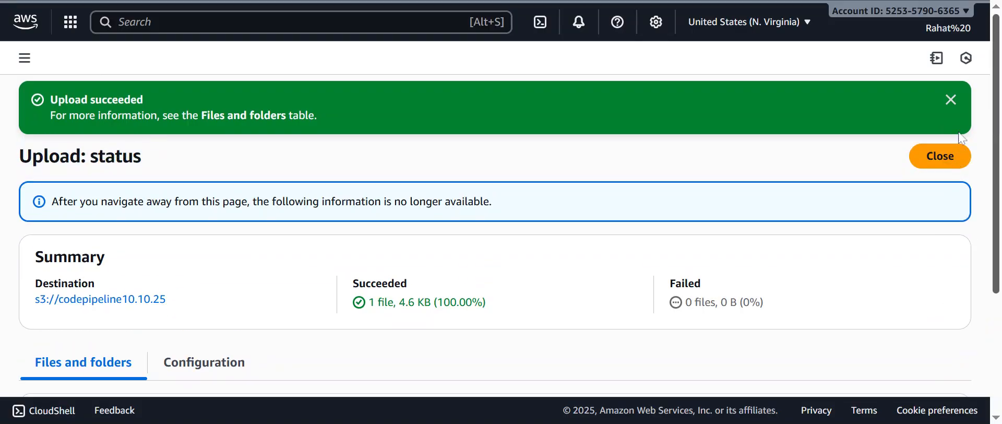
pyautogui.scroll(-2, 972, 189)
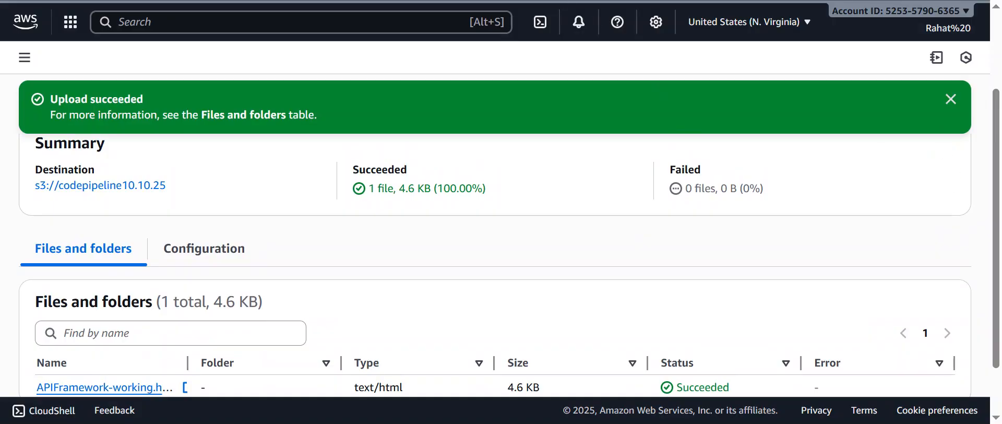
pyautogui.moveTo(995, 137); pyautogui.dragTo(994, 65)
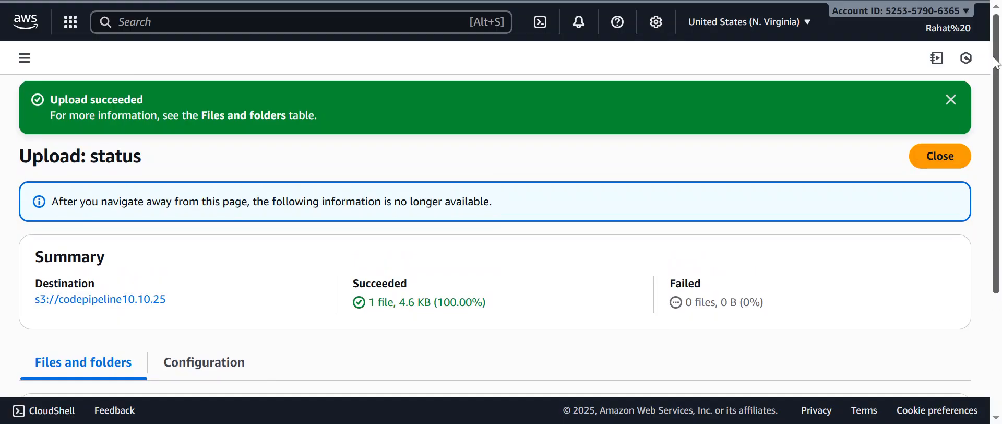
pyautogui.scroll(-3, 995, 65)
pyautogui.scroll(3, 614, 62)
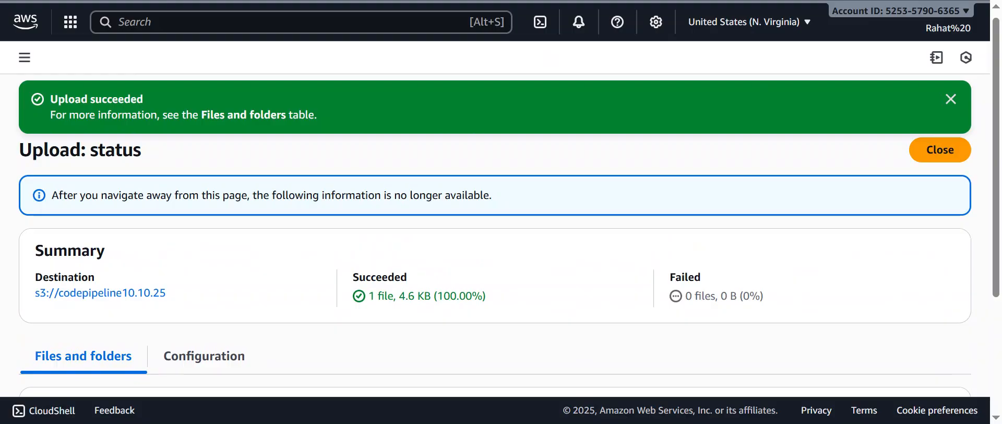
# Search the AWS services for CodePipeline and start creating a new pipeline
pyautogui.hotkey('alt', 's')
pyautogui.write('codepipeline')
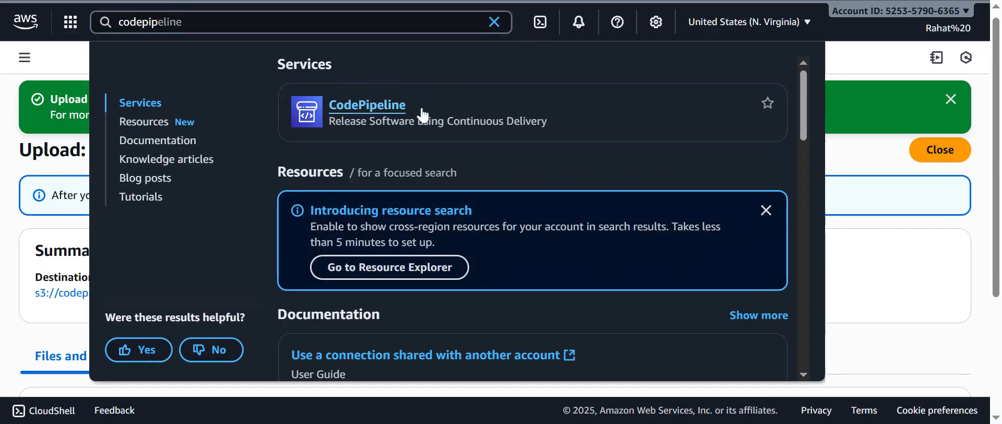
pyautogui.click(424, 114)
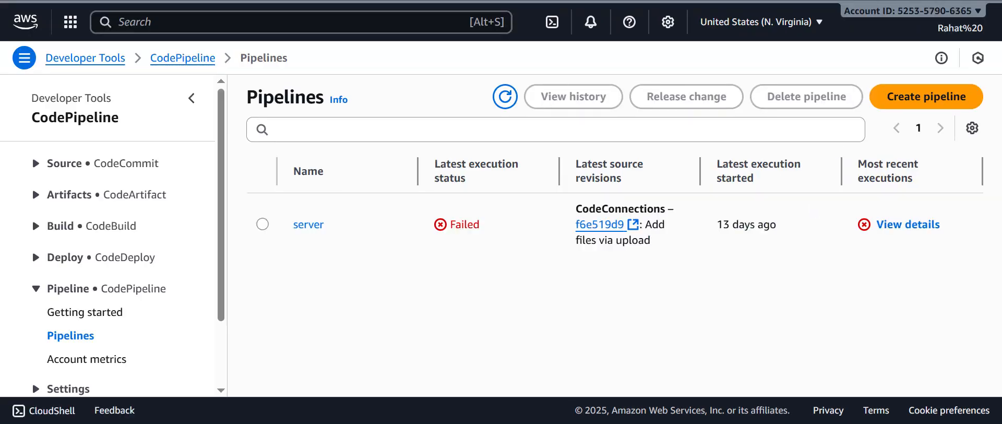
pyautogui.click(904, 114)
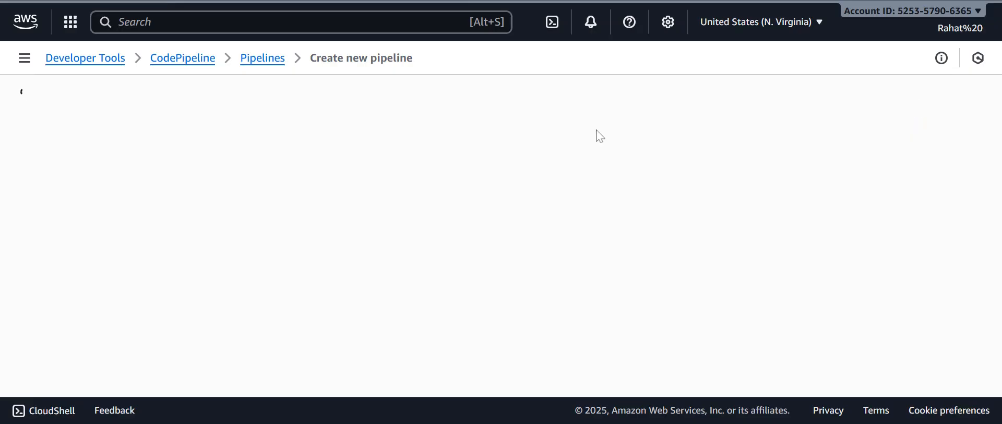
# Accept the Deployment category with the Push to ECR template and continue to the source selection
pyautogui.moveTo(996, 52); pyautogui.dragTo(988, 78)
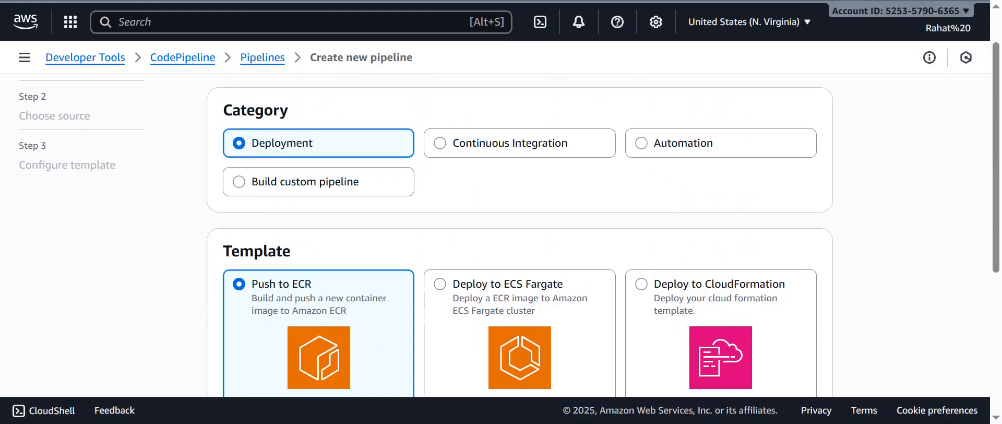
pyautogui.scroll(-5, 856, 235)
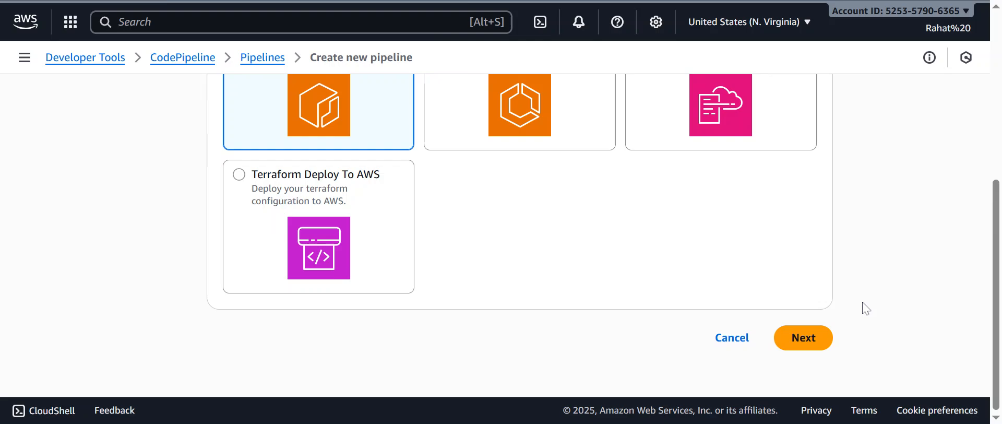
pyautogui.click(811, 340)
# Try to connect the pipeline source to GitHub Enterprise Server
pyautogui.click(538, 221)
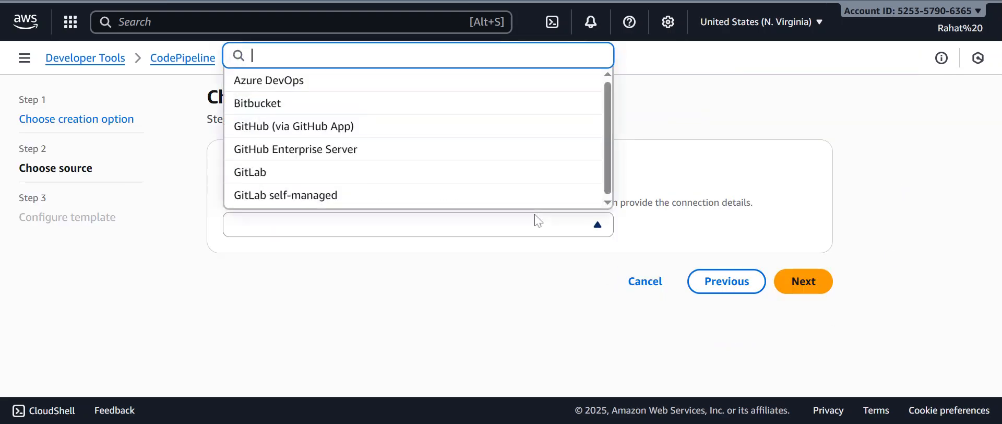
pyautogui.click(348, 148)
pyautogui.moveTo(991, 144); pyautogui.dragTo(992, 229)
pyautogui.click(553, 127)
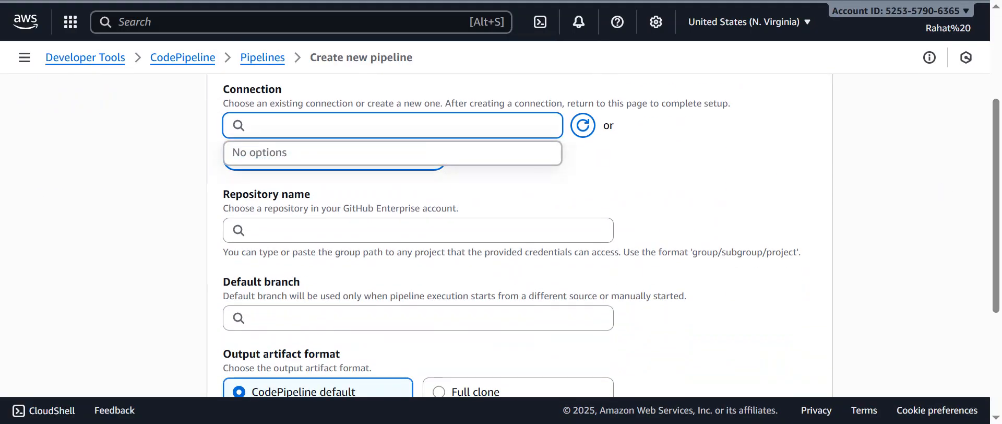
pyautogui.click(583, 128)
pyautogui.moveTo(995, 208); pyautogui.dragTo(996, 178)
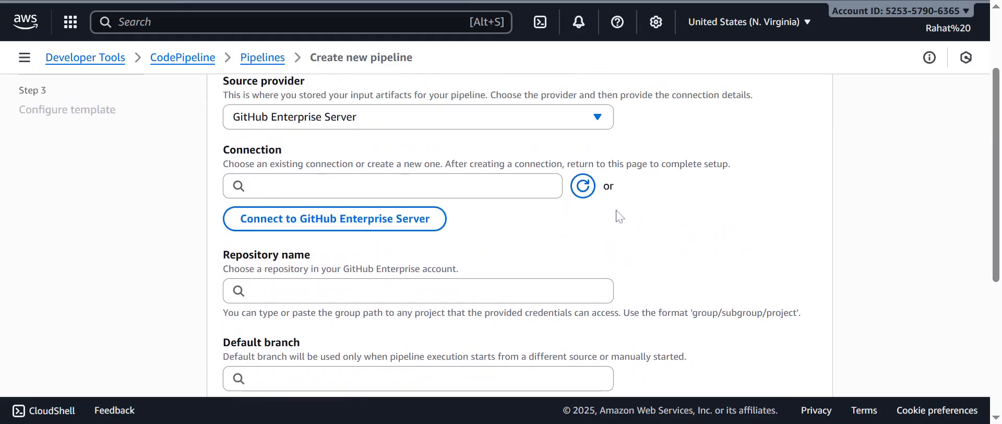
pyautogui.click(420, 229)
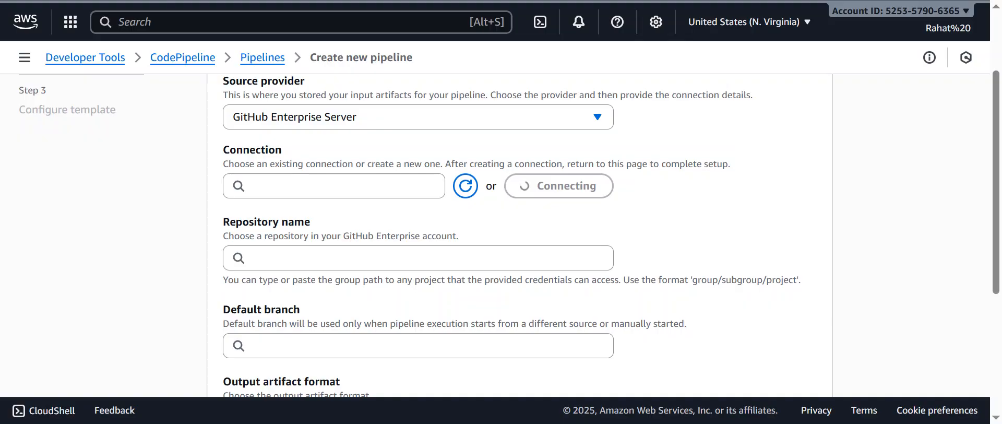
# Set the source provider to GitHub (via GitHub App) and create a connection to GitHub
pyautogui.click(595, 118)
pyautogui.click(365, 216)
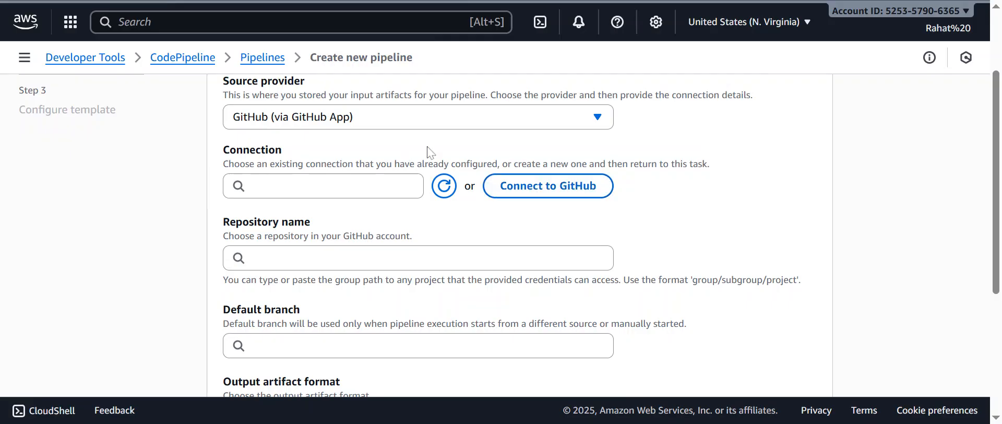
pyautogui.click(503, 193)
pyautogui.click(538, 197)
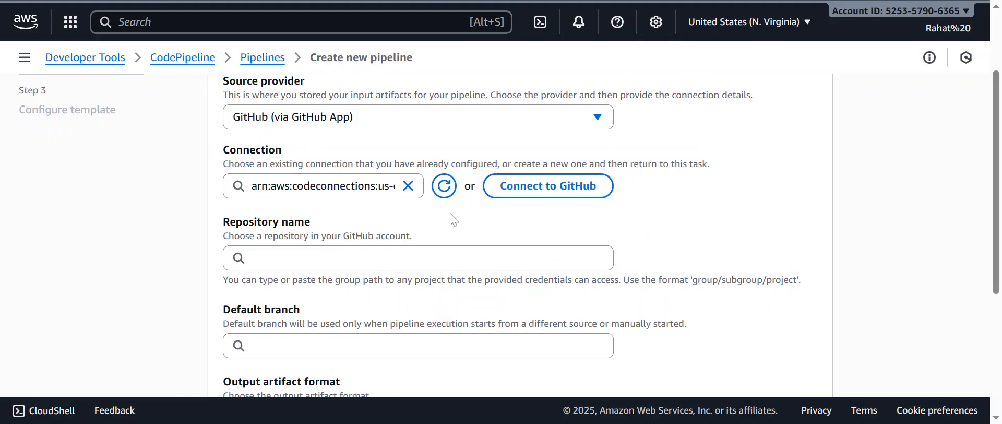
# Set the source repository to testrepo, using the full path with the GitHub account name
pyautogui.click(396, 257)
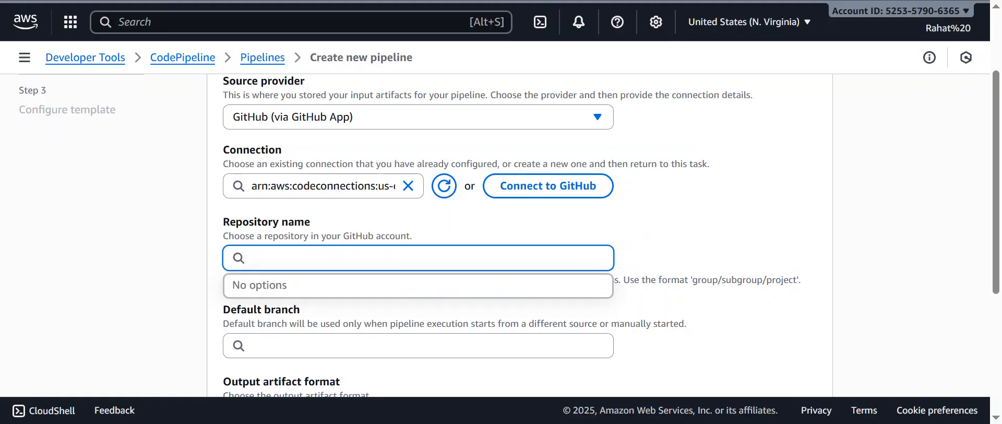
pyautogui.scroll(-3, 744, 185)
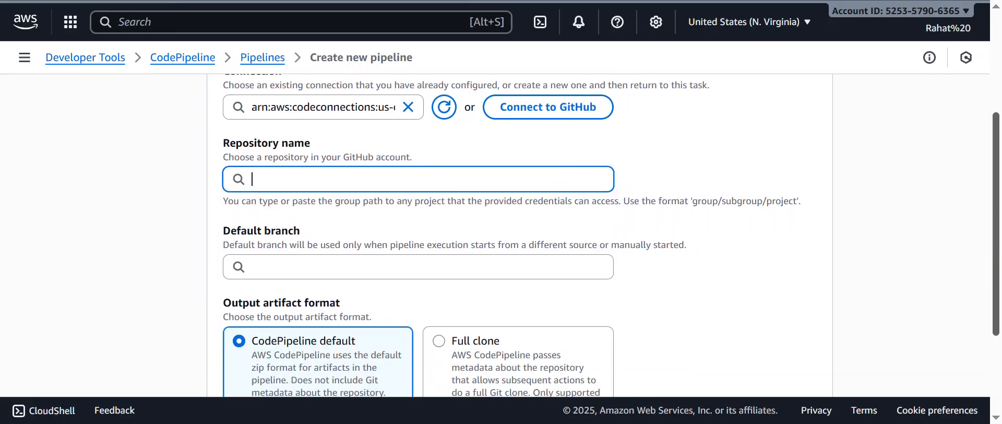
pyautogui.scroll(5, 981, 40)
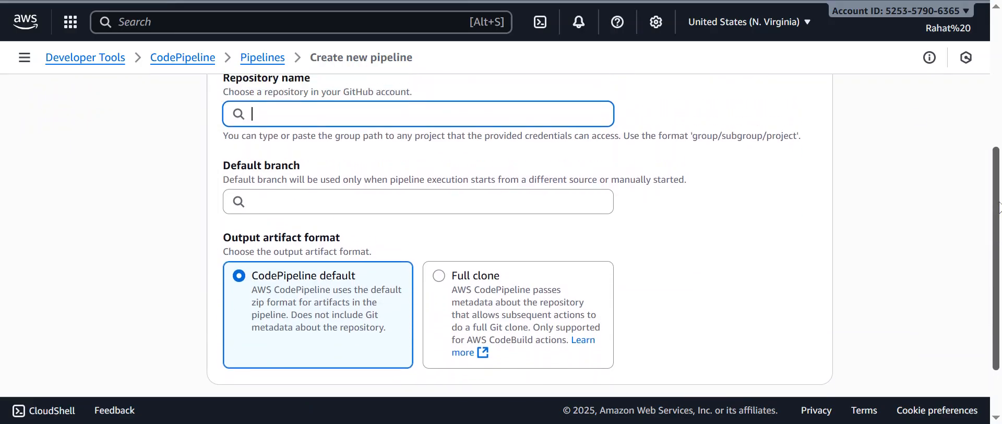
pyautogui.click(925, 2)
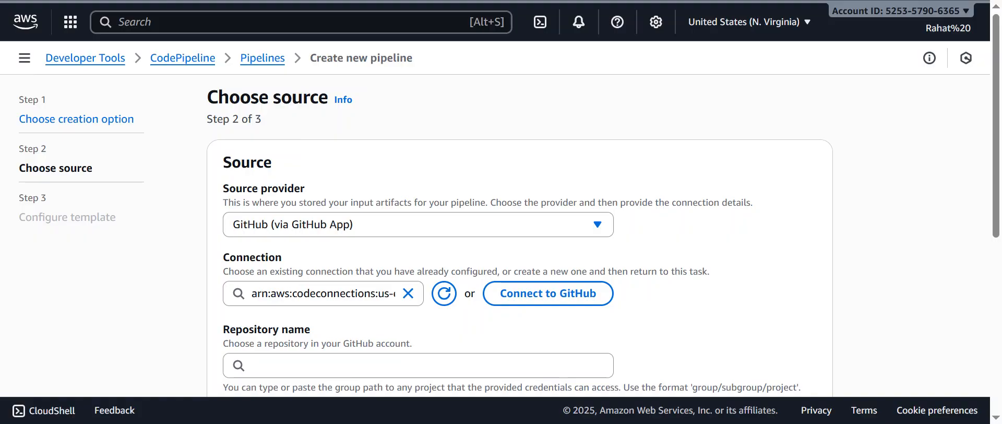
pyautogui.click(417, 366)
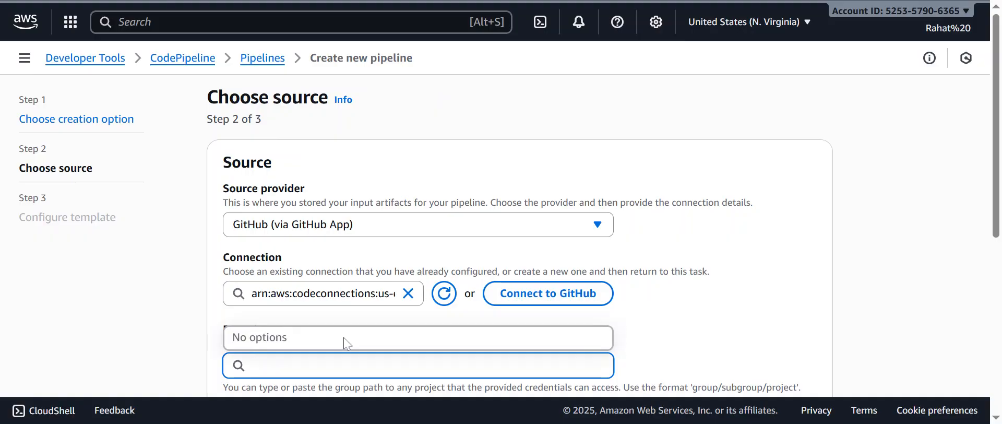
pyautogui.click(971, 170)
pyautogui.moveTo(996, 175); pyautogui.dragTo(996, 242)
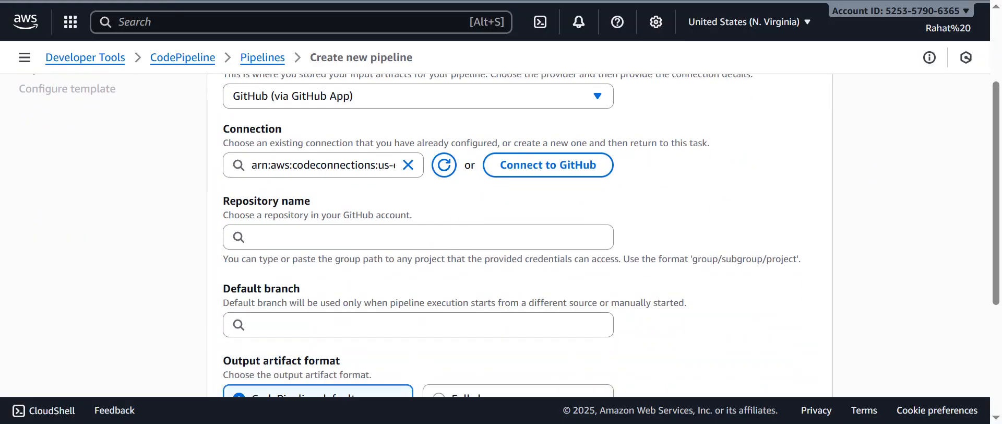
pyautogui.click(466, 237)
pyautogui.write('rahatkhan97/testrepo')
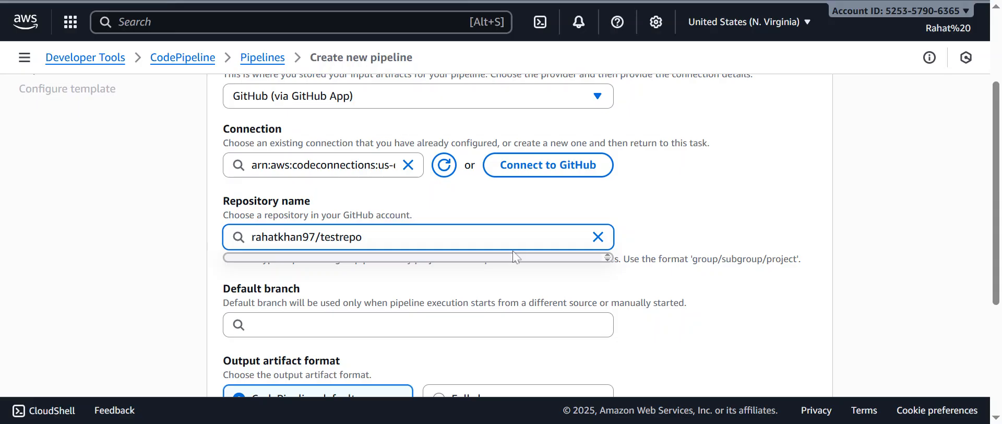
pyautogui.click(695, 222)
# Set the default branch to main, keep the CodePipeline default artifact format and continue to the template configuration
pyautogui.scroll(-4, 695, 222)
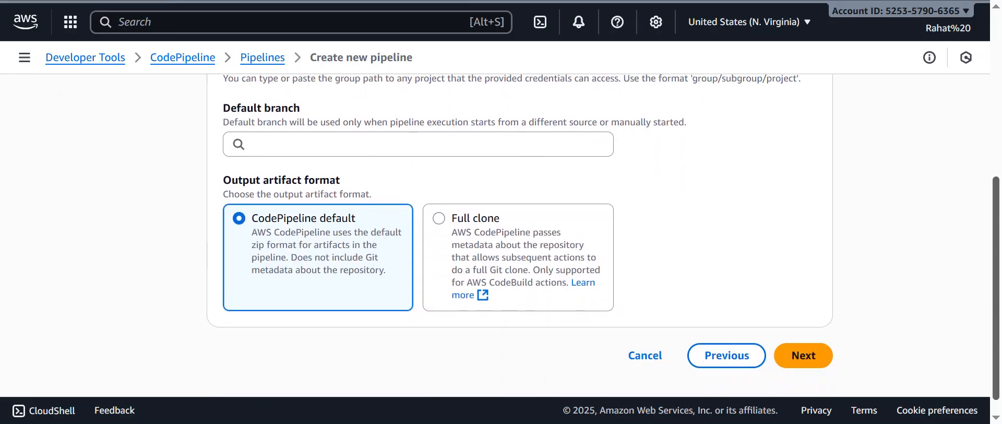
pyautogui.click(508, 140)
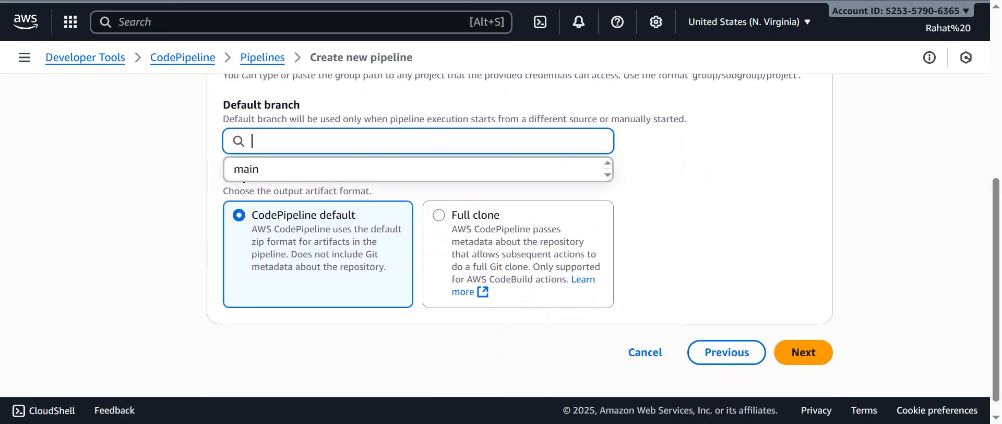
pyautogui.click(416, 173)
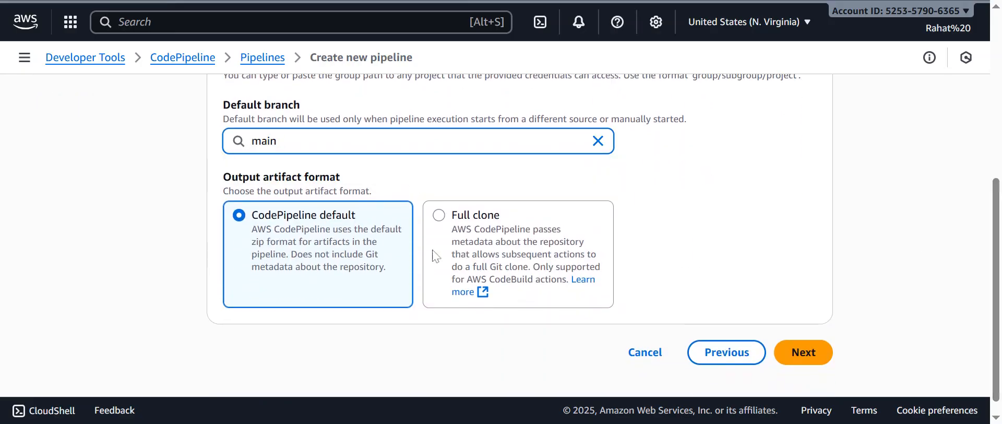
pyautogui.click(802, 352)
# Create the pipeline from the template with the ./Dockerfile path, the latest image tag and the Delete retention policy
pyautogui.moveTo(994, 116); pyautogui.dragTo(994, 318)
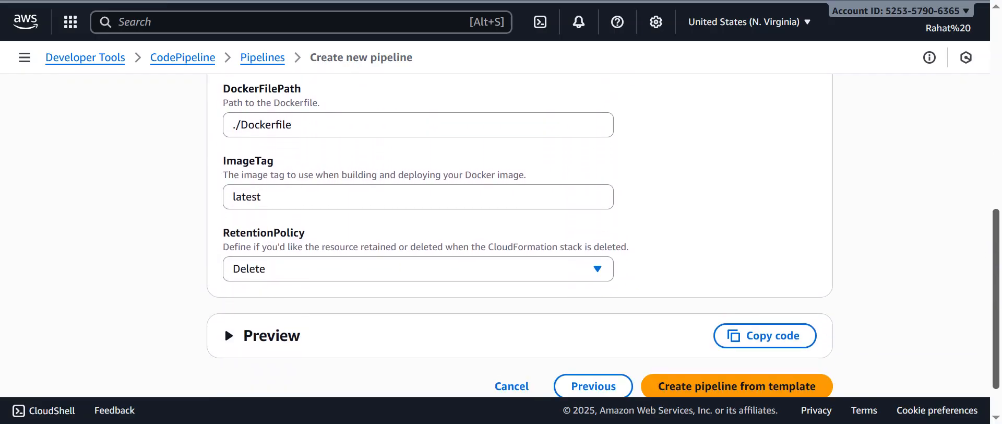
pyautogui.click(308, 118)
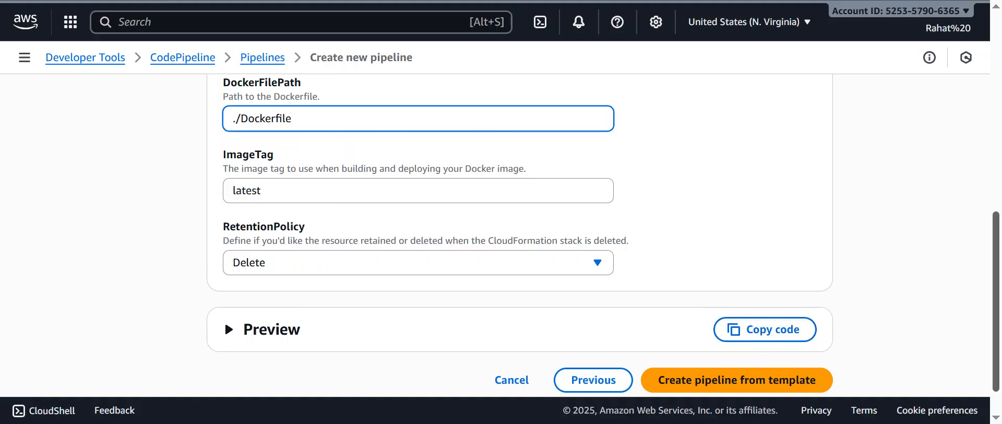
pyautogui.scroll(-1, 731, 354)
pyautogui.click(694, 348)
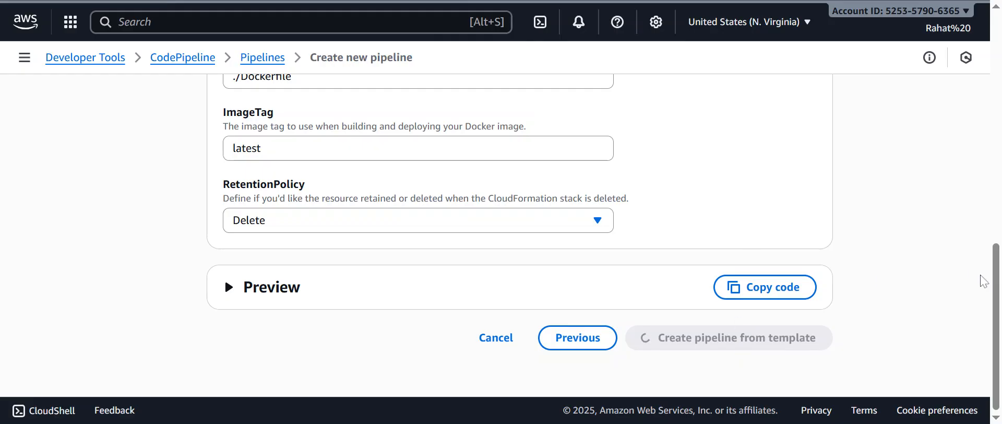
pyautogui.scroll(1, 996, 276)
pyautogui.moveTo(998, 276); pyautogui.dragTo(997, 55)
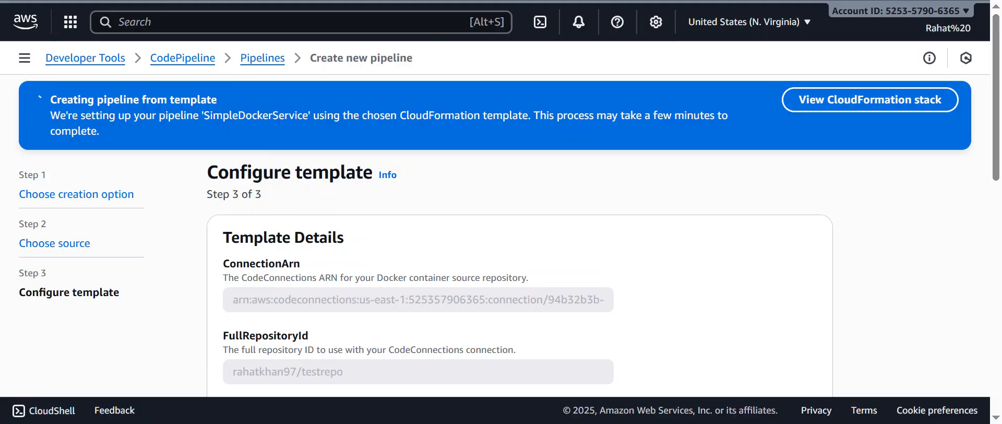
pyautogui.scroll(-7, 609, 164)
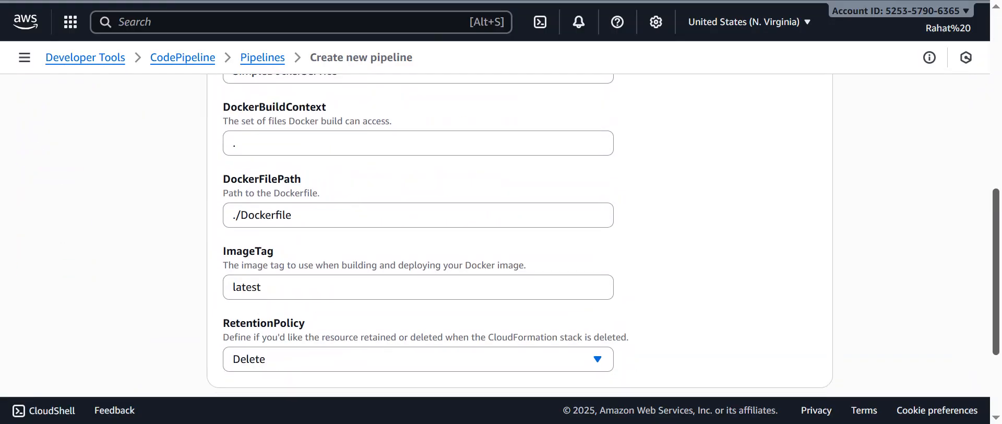
pyautogui.scroll(7, 609, 164)
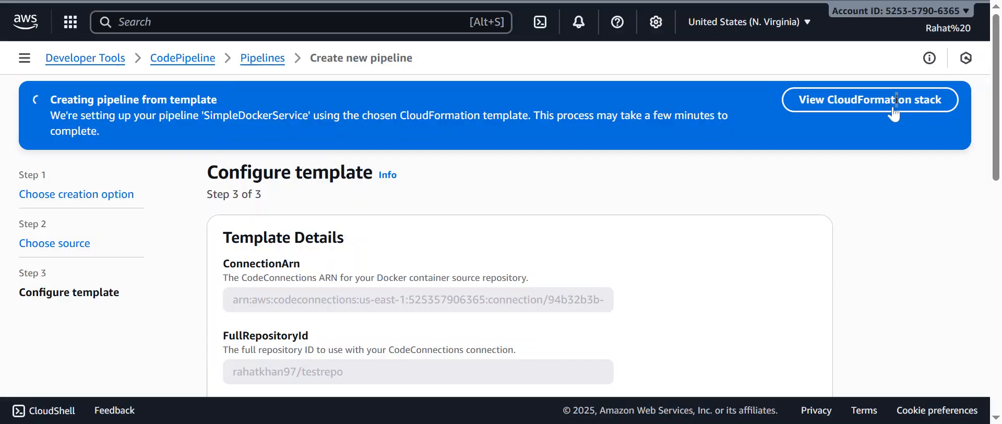